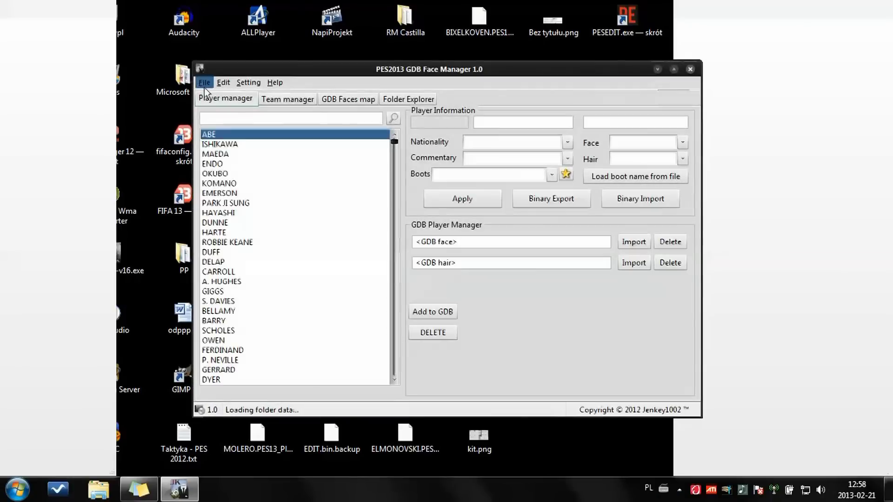
Start changing the GDB folder and expand Pro Evolution Soccer 2013 on the GRY (D:) drive in the folder browser
click(224, 101)
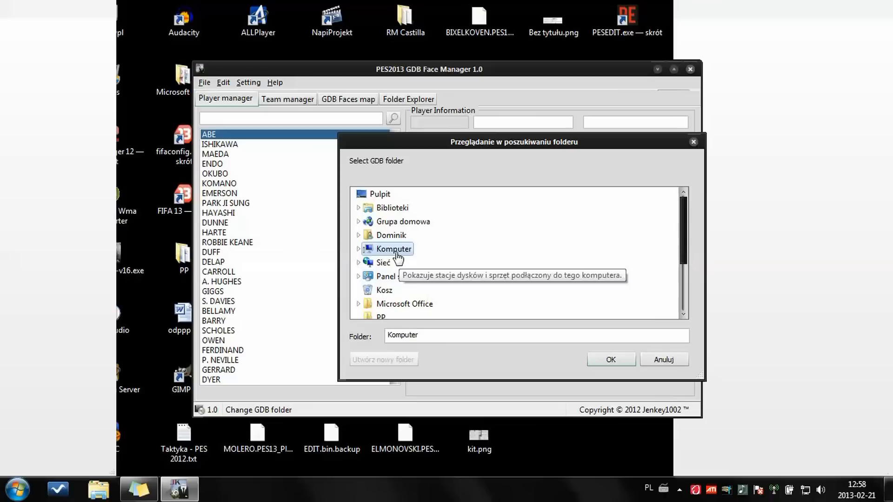
mouse_move(684, 245)
mouse_down()
mouse_move(687, 271)
mouse_move(673, 235)
mouse_up()
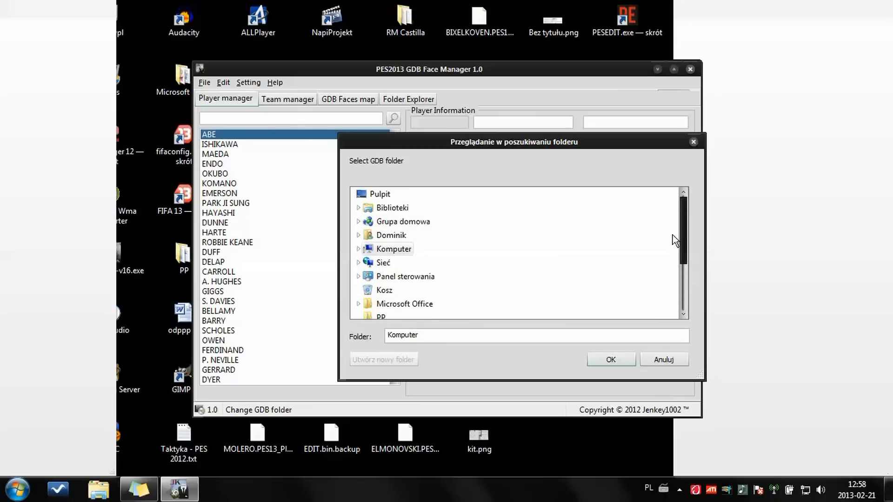
double_click(395, 254)
scroll(423, 264, down, 4)
scroll(427, 267, up, 3)
scroll(427, 266, up, 1)
click(400, 240)
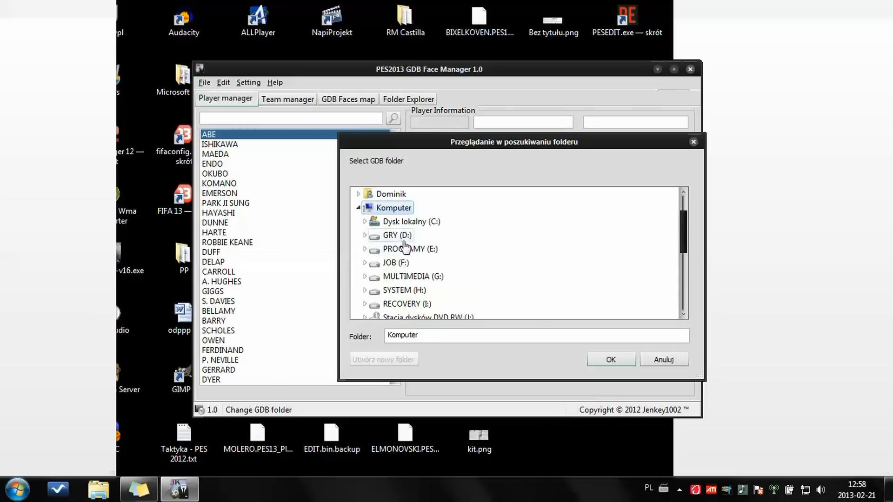
scroll(410, 256, down, 2)
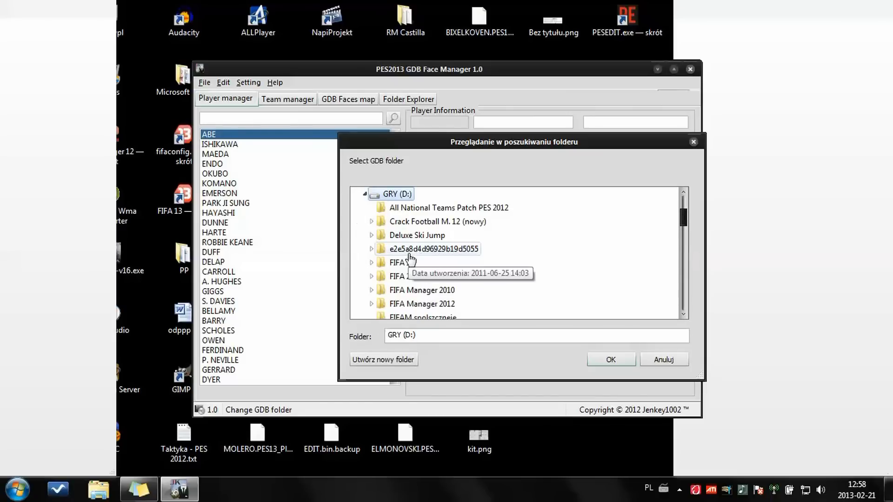
scroll(410, 259, down, 3)
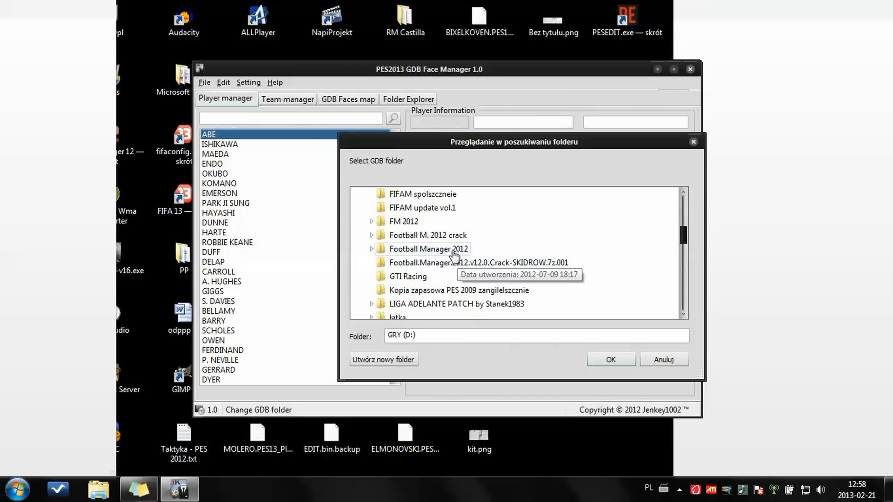
scroll(456, 265, down, 5)
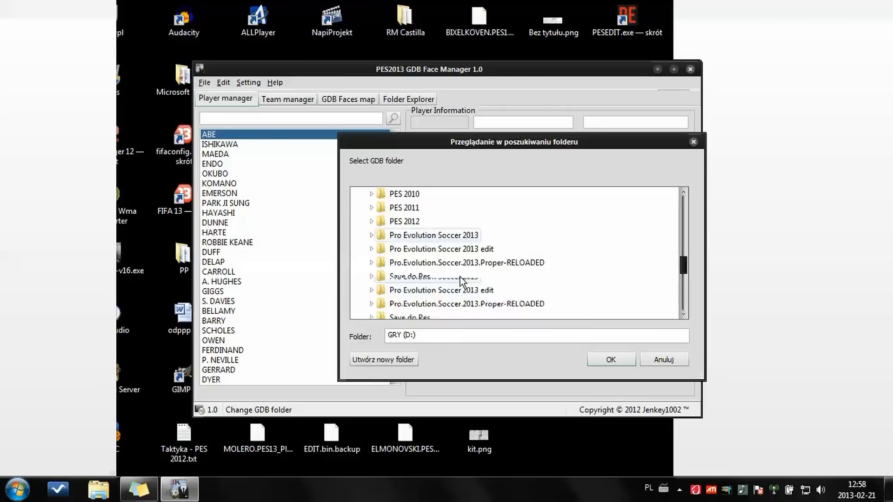
click(465, 236)
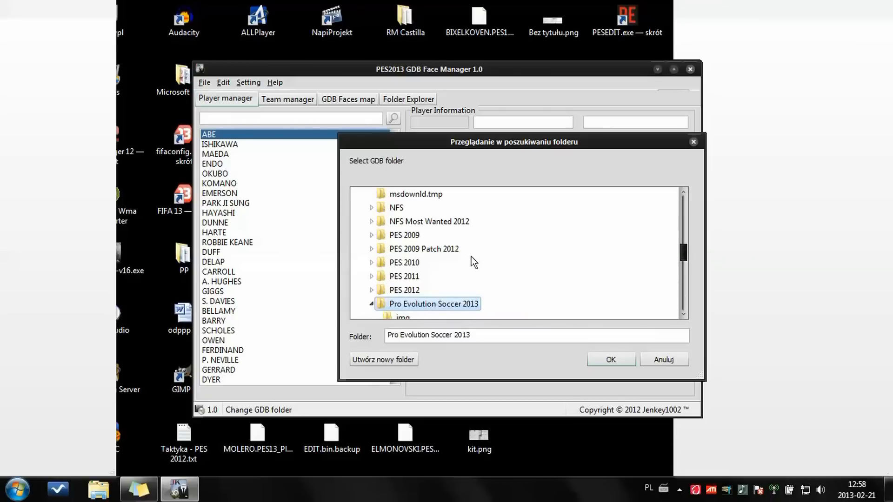
Set the GDB folder inside kitserver13 of Pro Evolution Soccer 2013 as the manager's GDB folder
scroll(473, 258, down, 2)
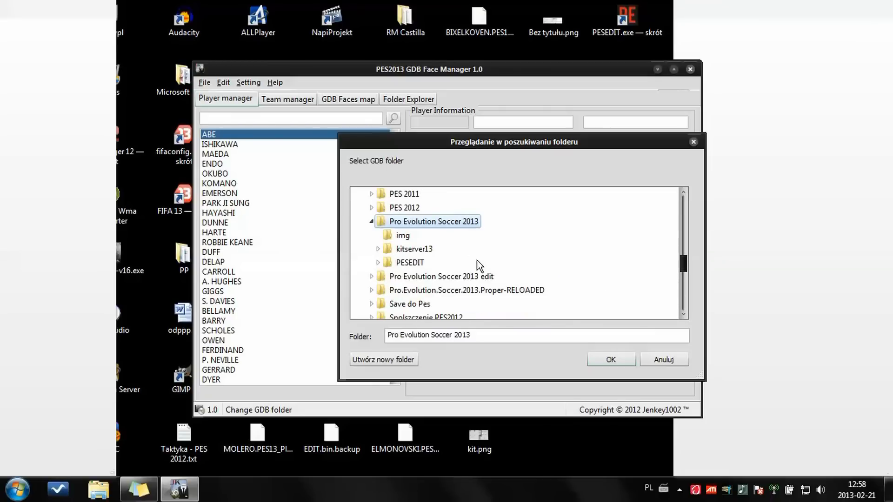
click(427, 250)
scroll(430, 253, down, 1)
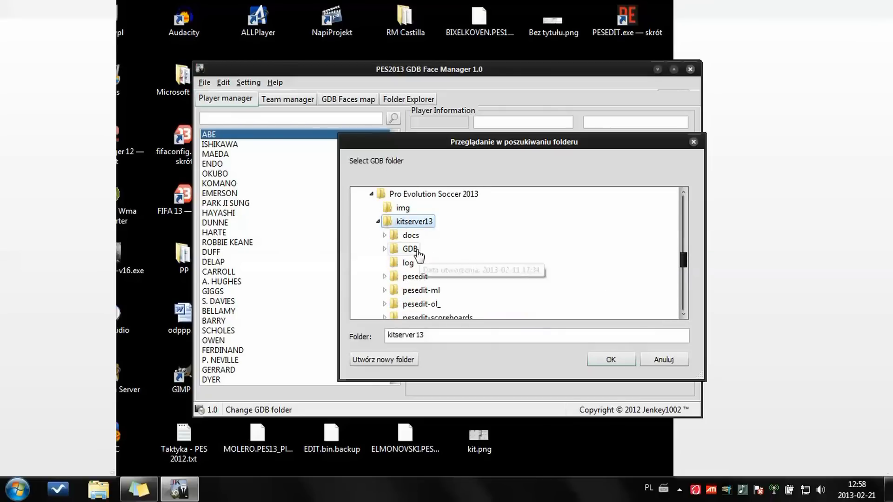
click(472, 249)
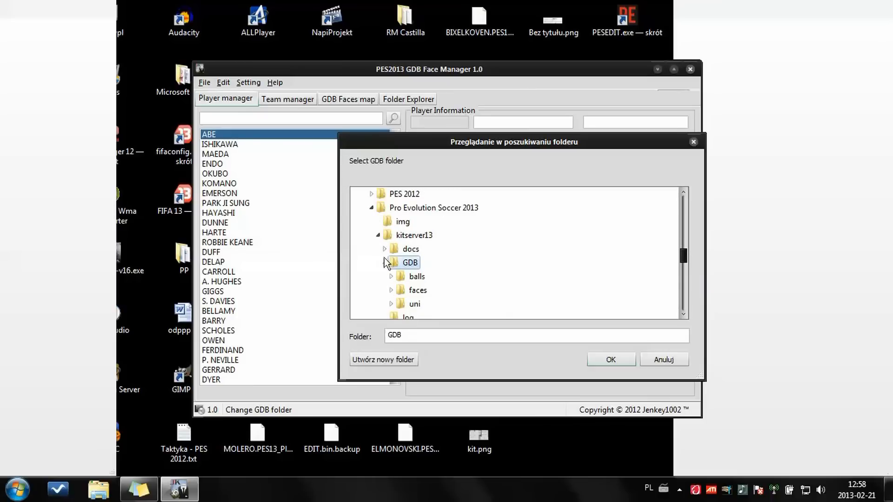
click(387, 262)
click(388, 261)
click(386, 263)
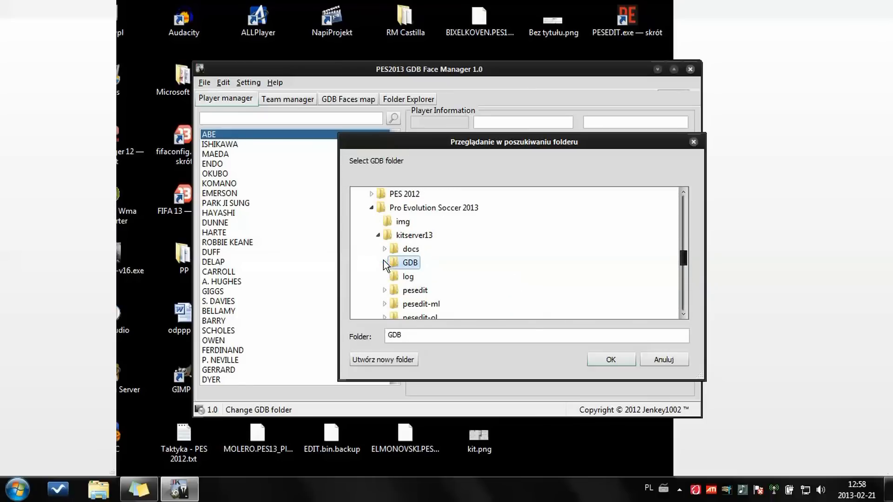
click(607, 359)
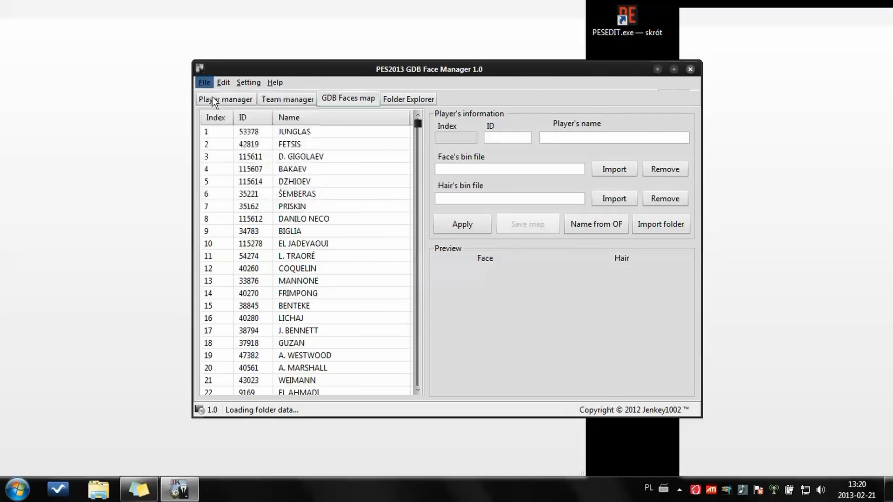
Load the option file EDIT.bin from the save folder and preview the FETSIS entry in the GDB faces map
click(205, 82)
click(244, 166)
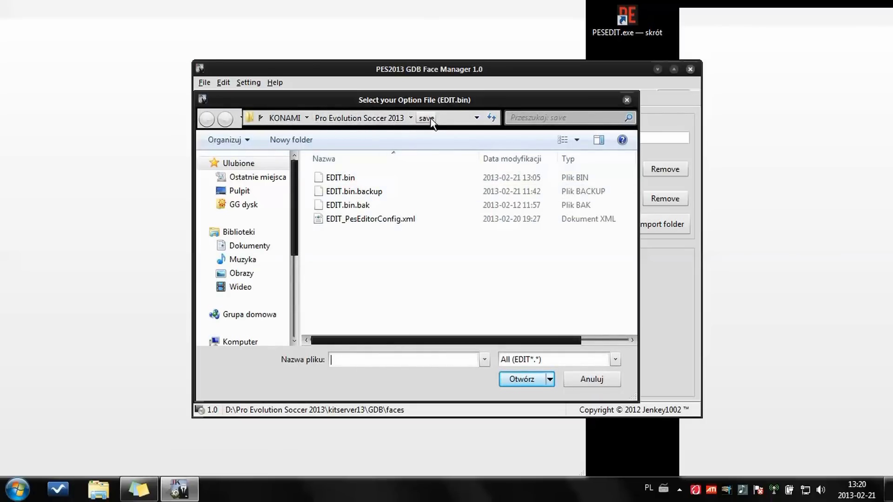
double_click(366, 176)
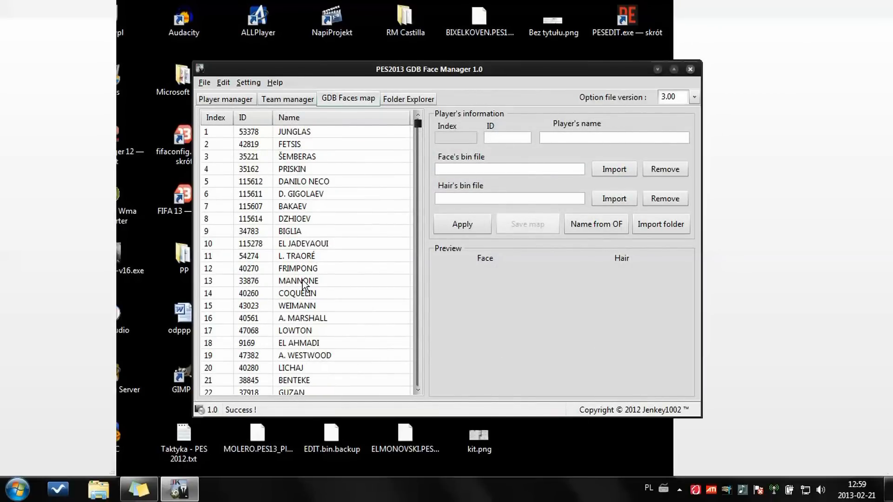
click(307, 145)
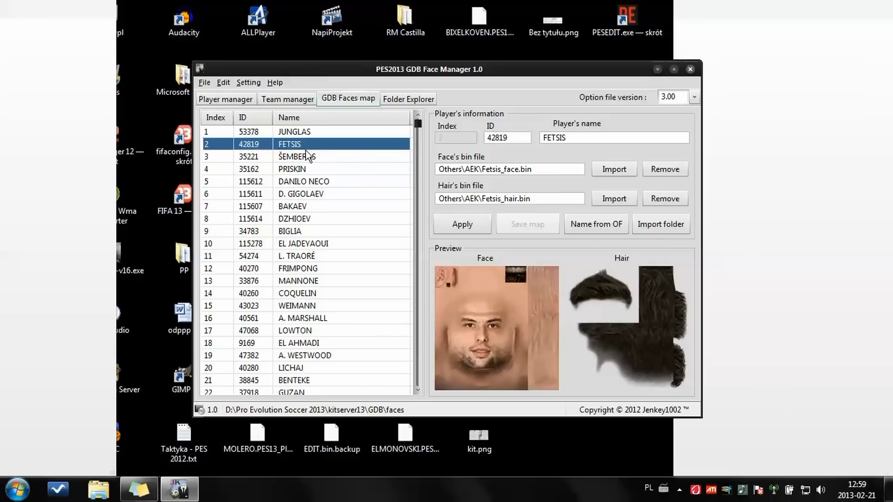
Search the player manager for "lex" and step through the matches to select the Spanish player ÁLEX with ID 55264
click(227, 99)
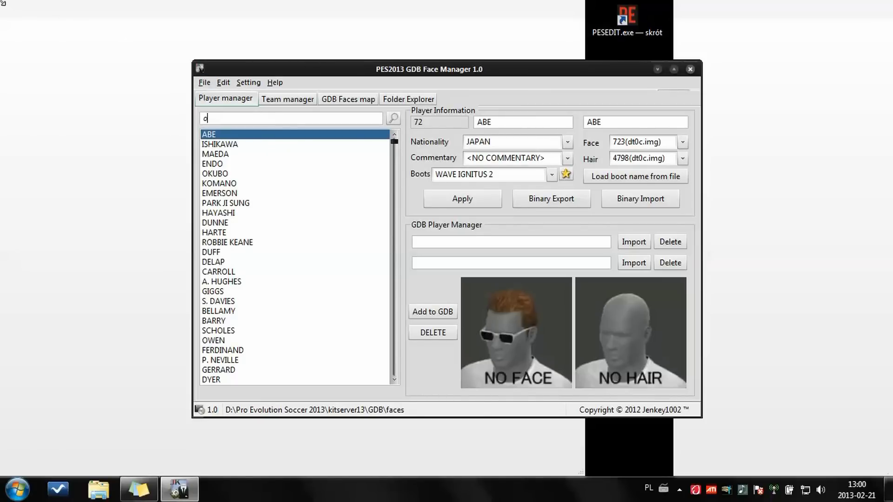
text(x)
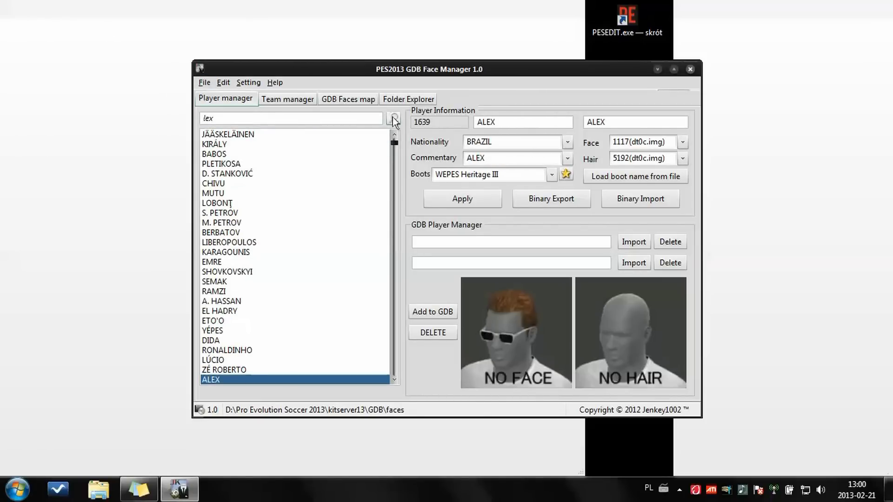
click(393, 118)
click(393, 117)
click(393, 118)
click(393, 118)
click(393, 117)
click(393, 119)
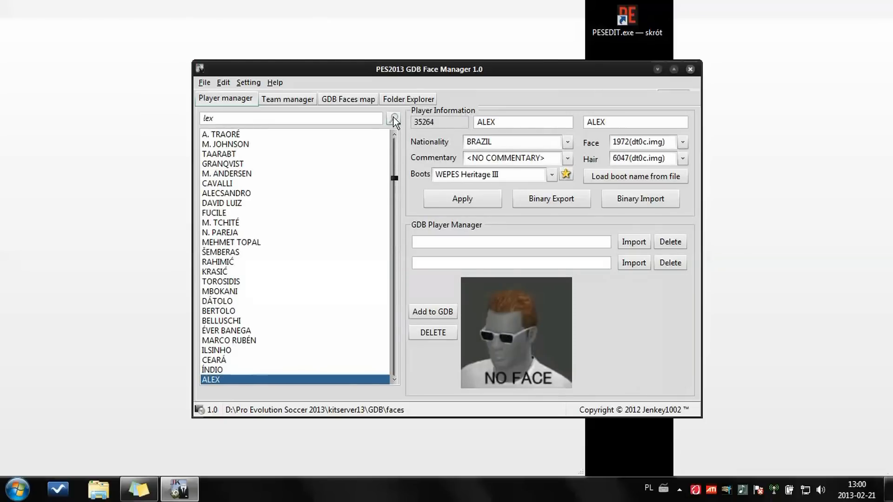
click(394, 119)
click(393, 119)
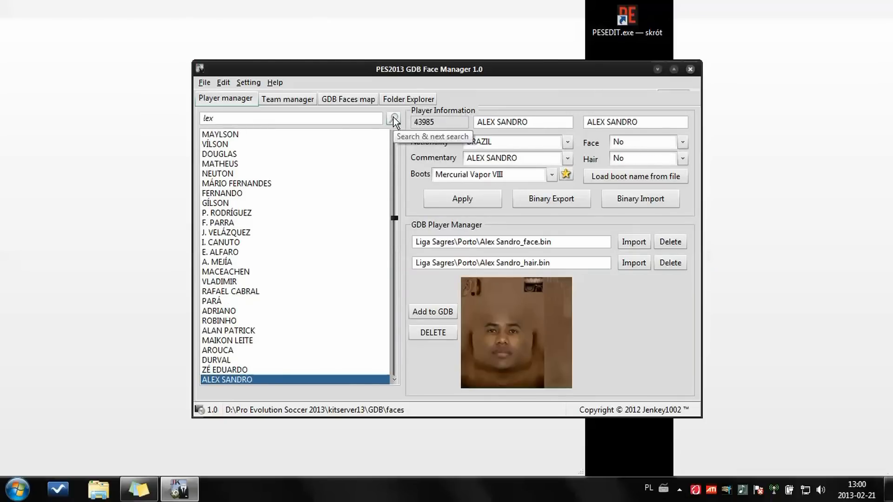
click(393, 119)
click(393, 119)
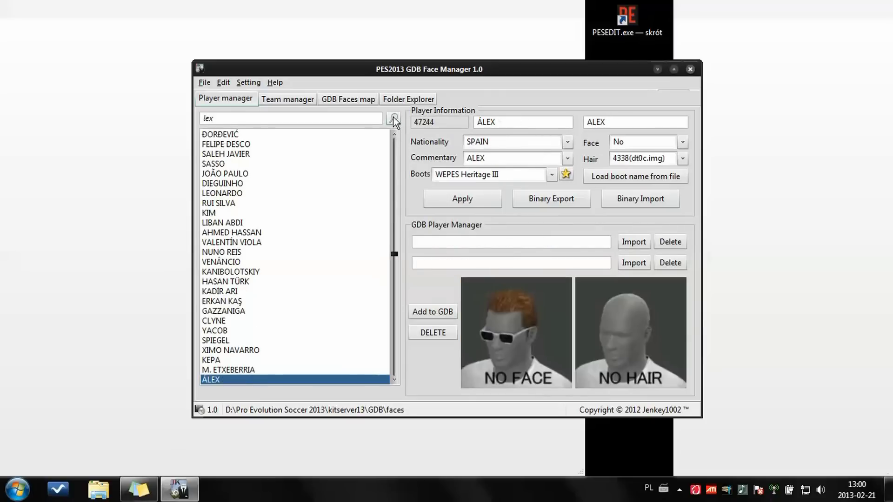
click(394, 119)
click(394, 119)
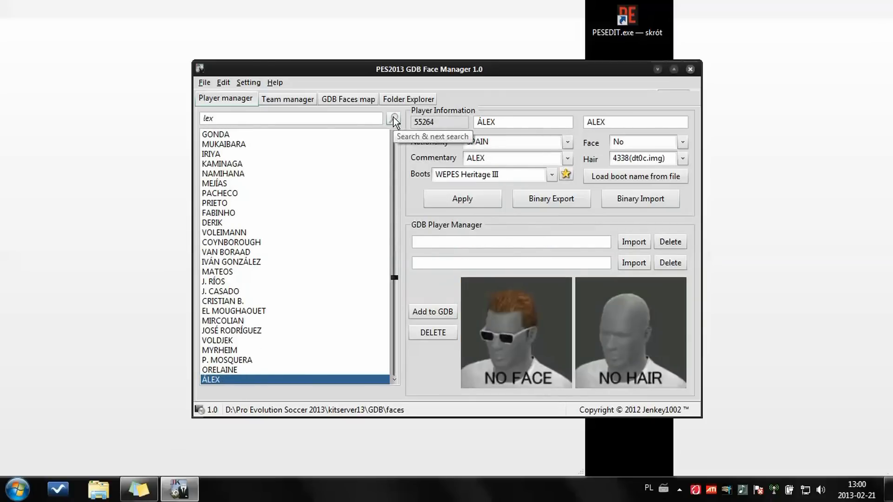
Import alex_face.bin from the desktop as ÁLEX's GDB face, storing it in the Liga BBVA\Real Madrid subfolder
click(640, 246)
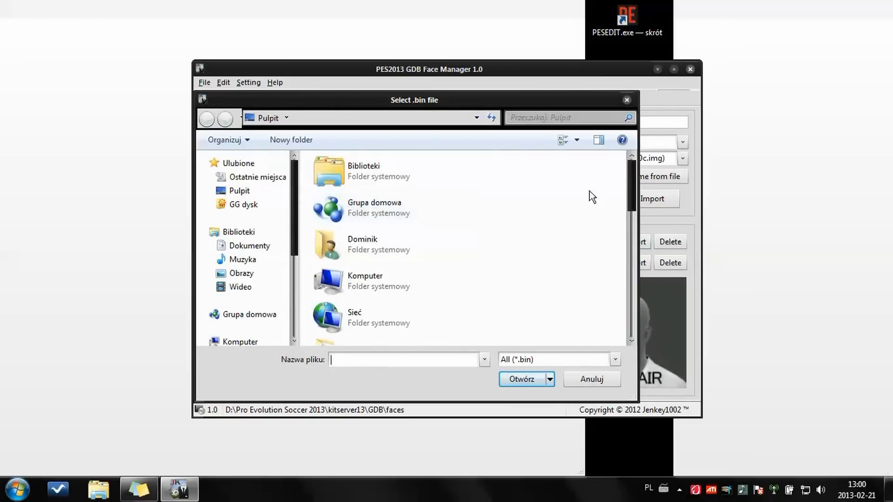
drag(631, 189, 632, 297)
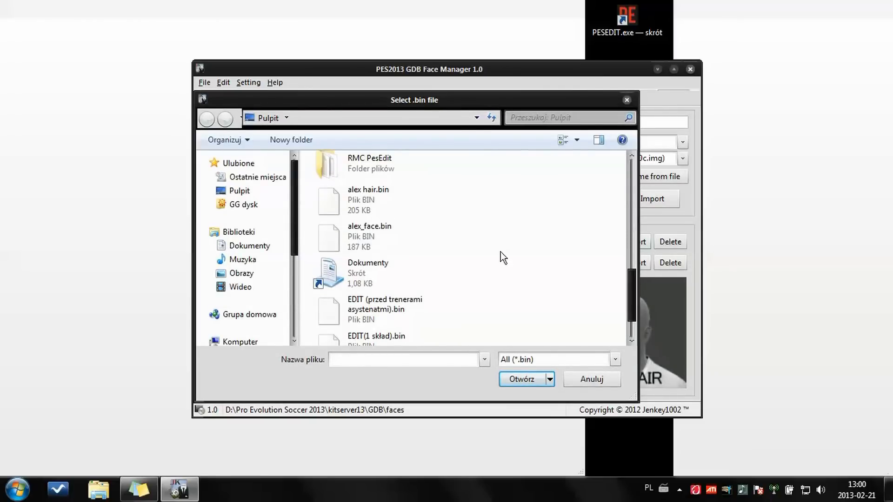
double_click(372, 228)
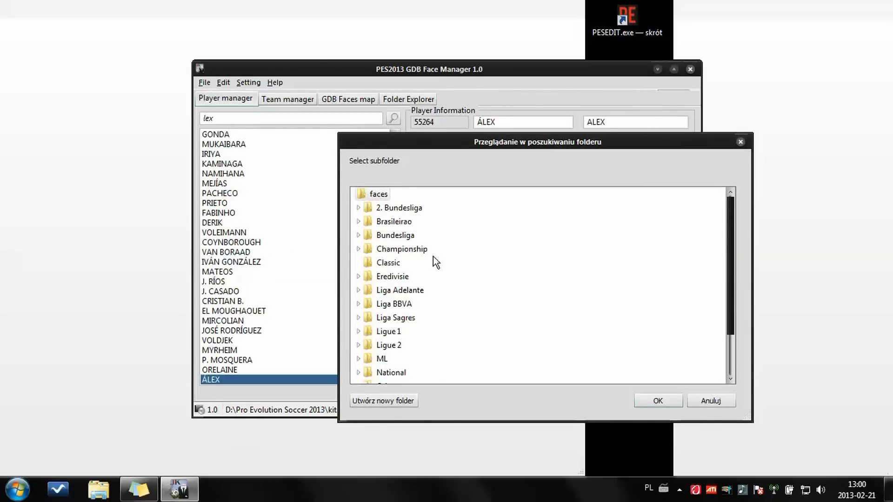
click(359, 304)
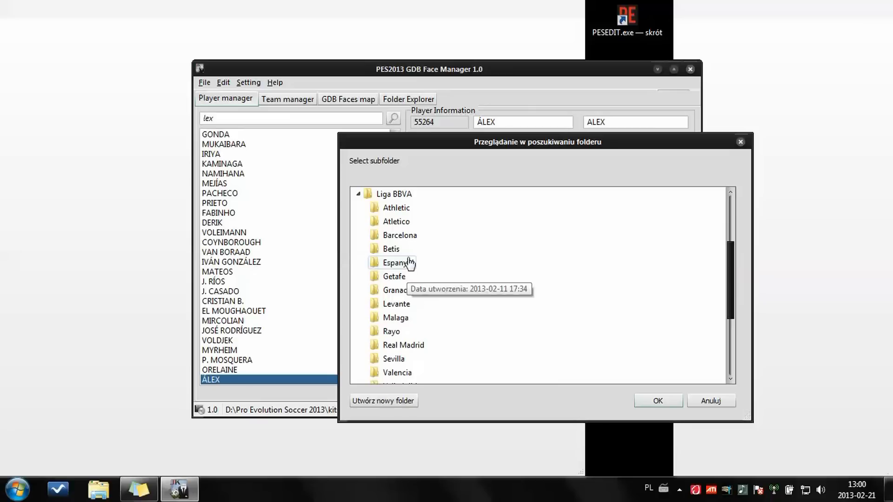
drag(733, 267, 730, 289)
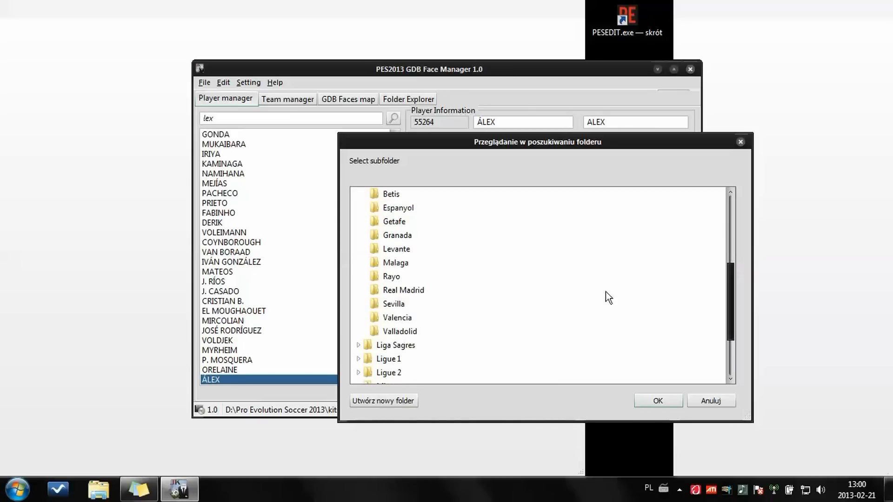
click(405, 292)
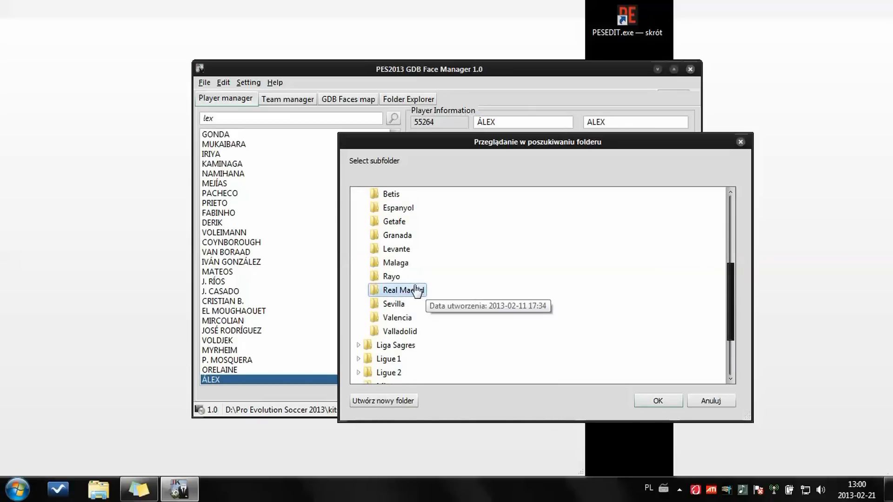
click(659, 401)
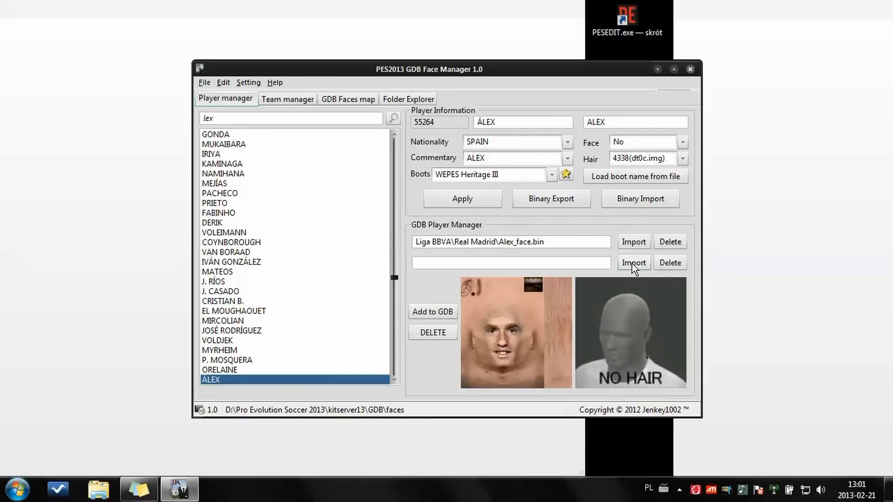
Import alex hair.bin as ÁLEX's GDB hair into the Liga BBVA\Real Madrid subfolder and add the player to the GDB
click(633, 264)
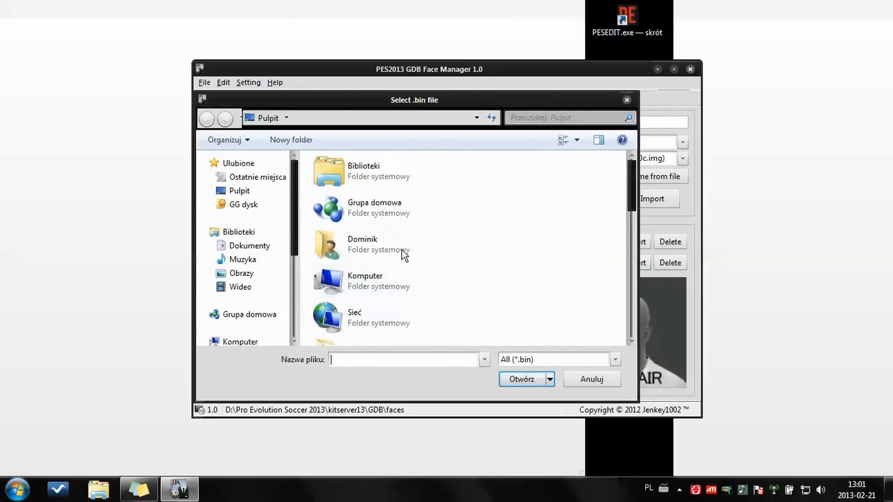
drag(635, 187, 623, 306)
double_click(377, 164)
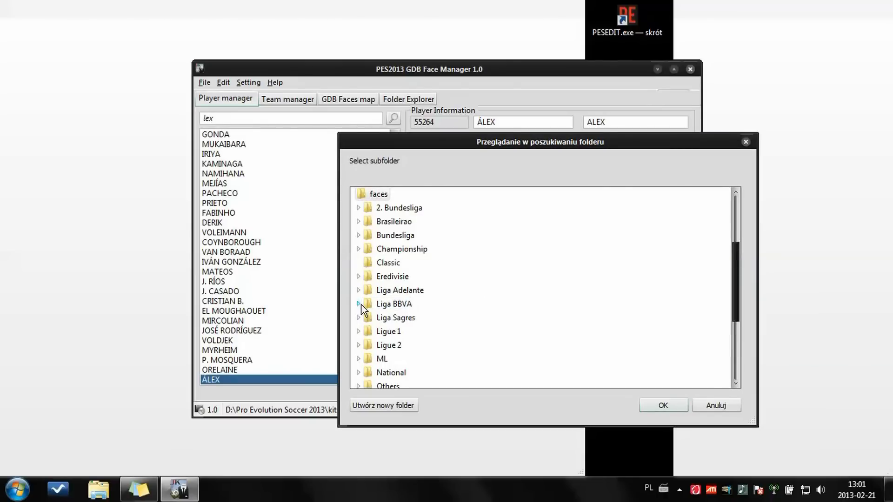
double_click(412, 308)
click(399, 307)
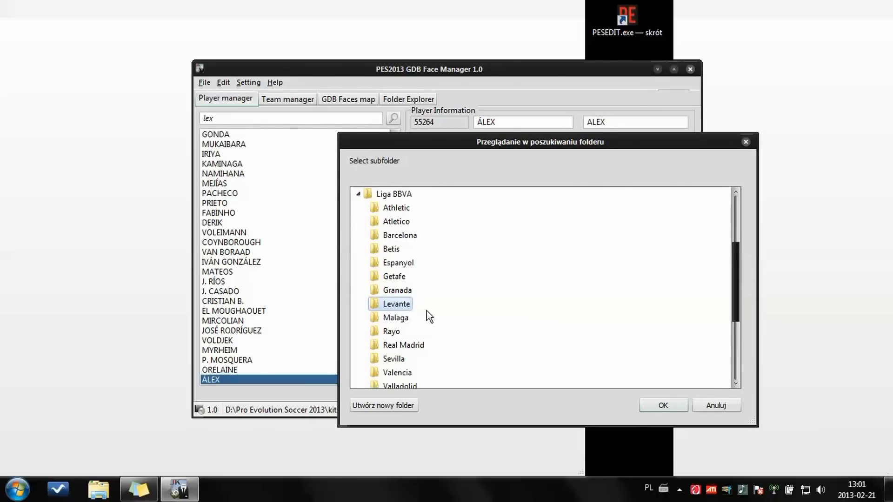
click(416, 347)
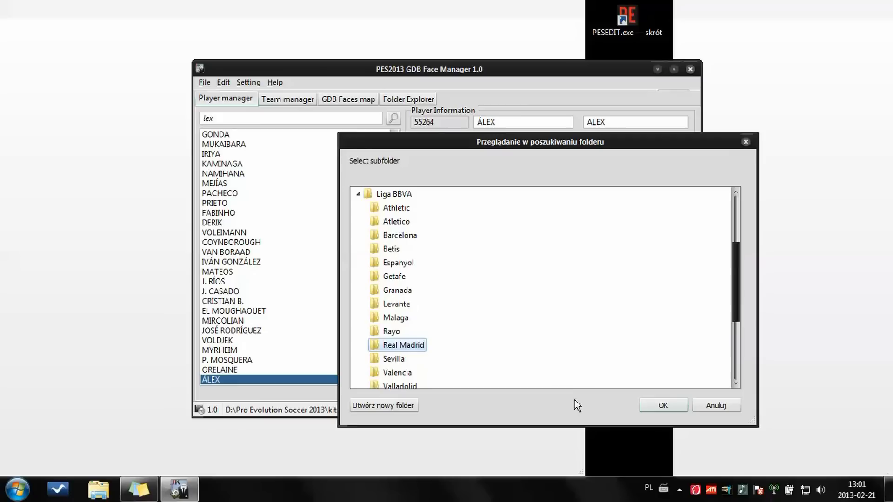
drag(745, 314, 740, 353)
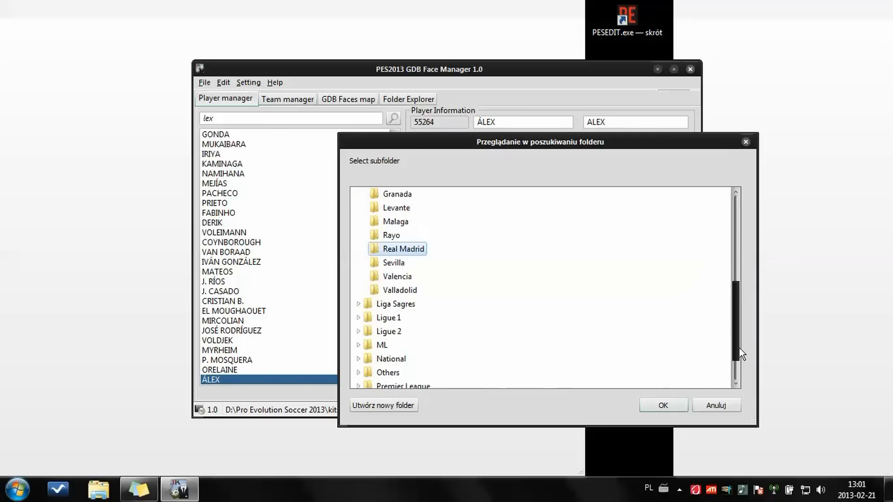
click(664, 406)
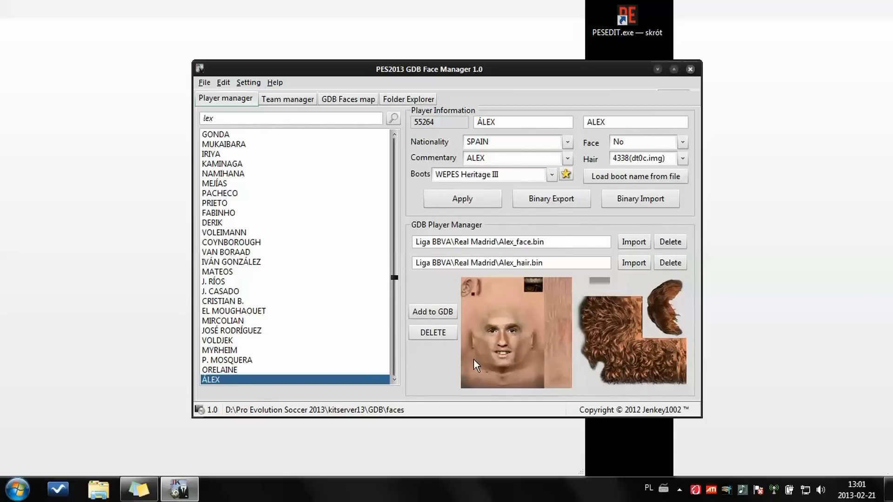
click(444, 314)
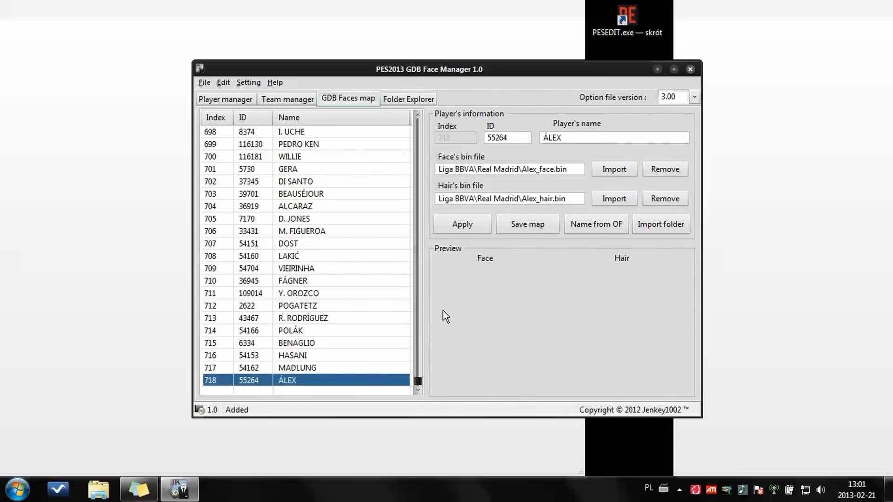
Save the GDB faces map, then preview MADLUNG's entry and ÁLEX's imported face and hair textures
click(539, 223)
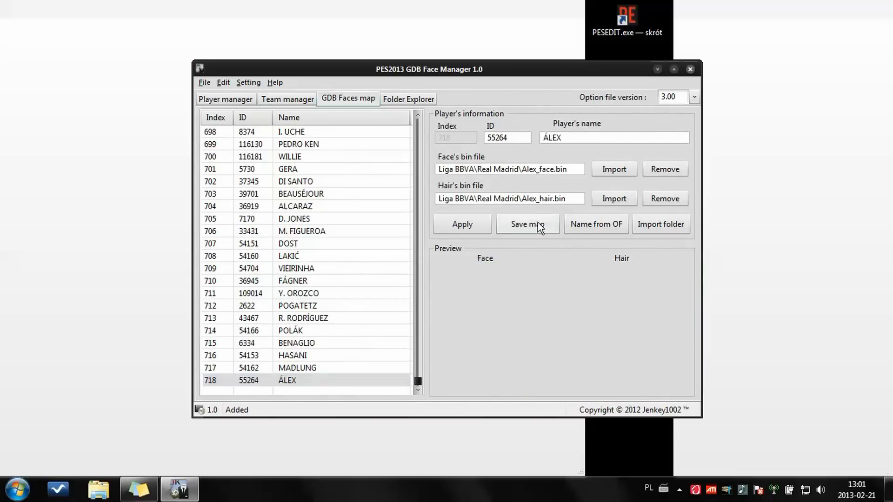
click(303, 356)
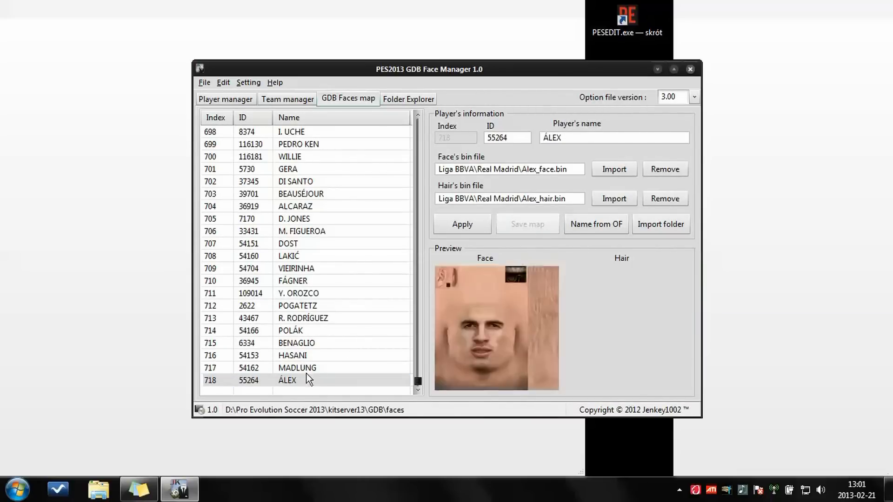
click(303, 372)
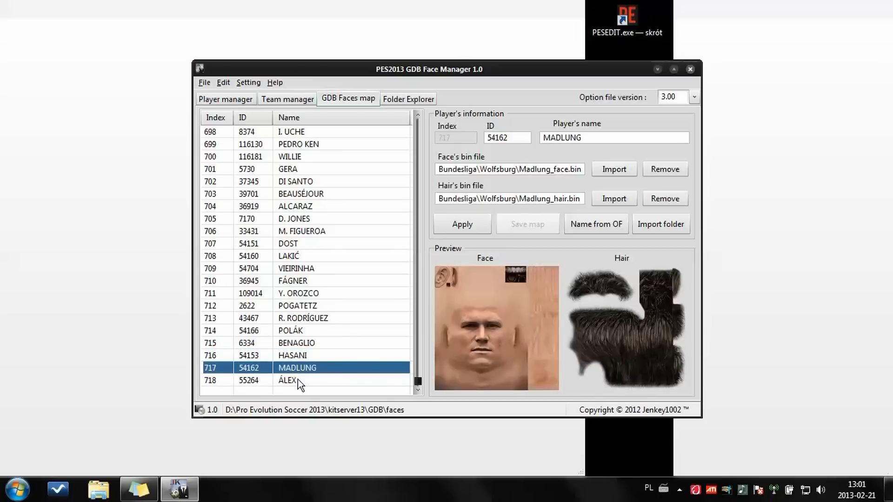
click(298, 379)
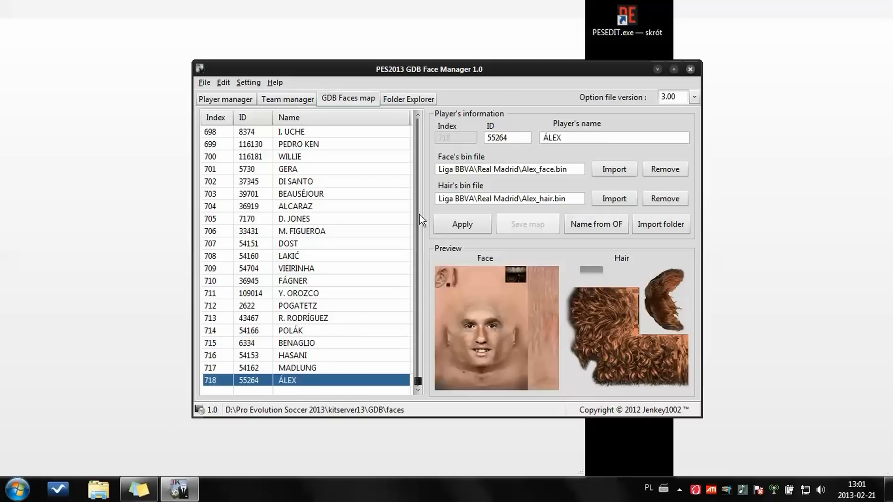
Save the GDB configuration as "map.txt" and exit the face manager, confirming the exit
click(205, 83)
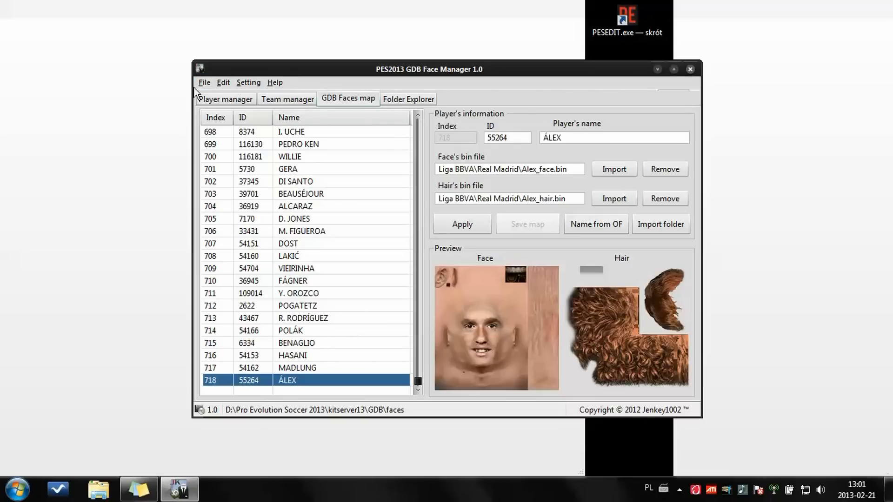
click(201, 86)
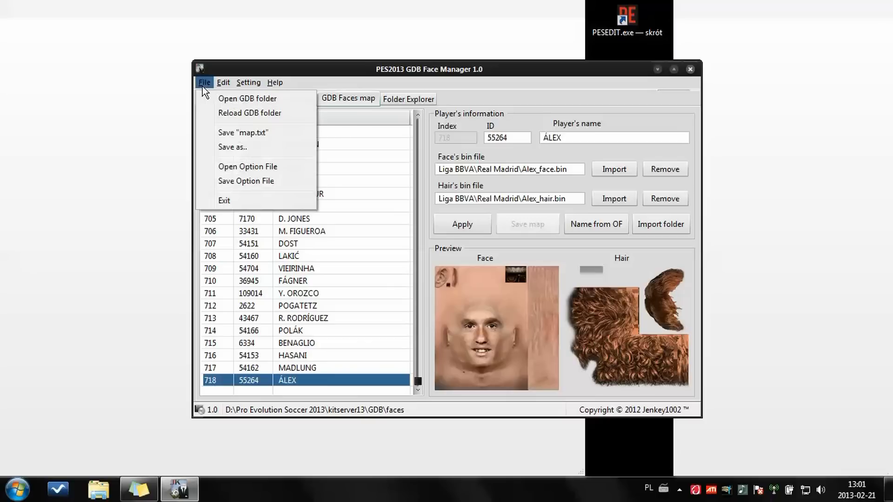
click(246, 134)
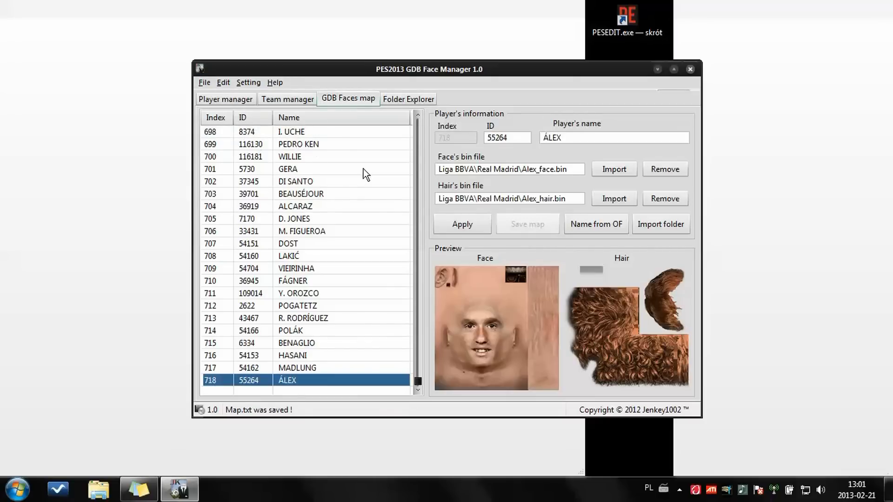
click(691, 69)
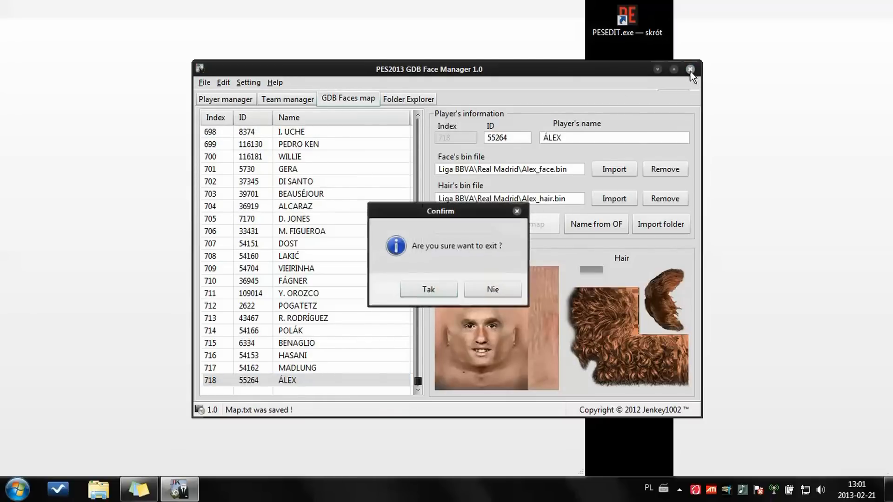
click(428, 290)
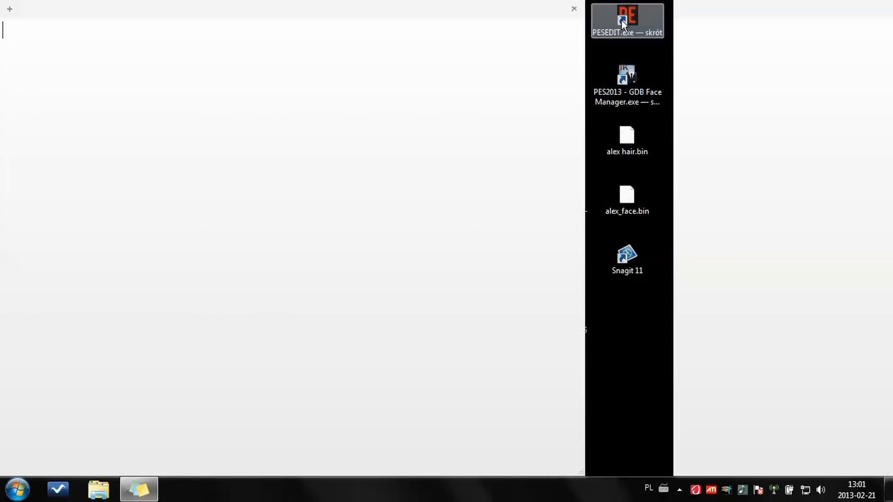
Launch the PESEDIT.COM 2013 patch from PES EDIT SELECTOR and view ÁLEX's player model in the Real Madrid squad list
click(621, 21)
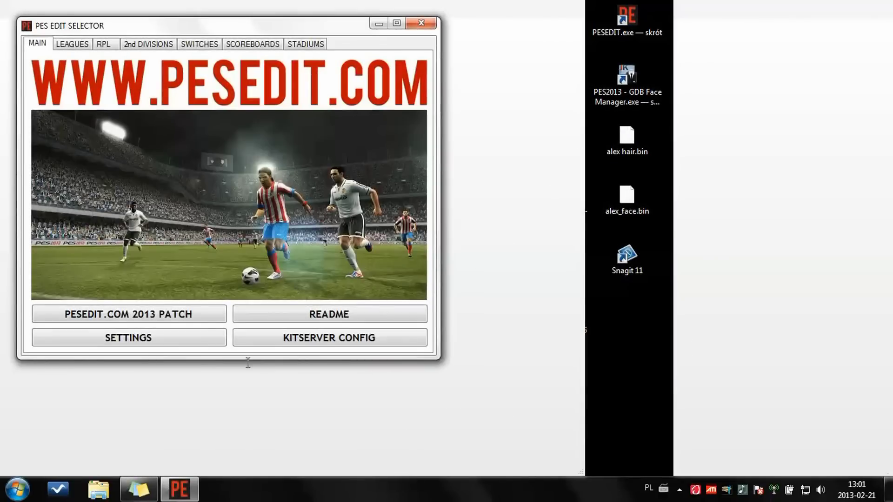
click(203, 319)
key(super)
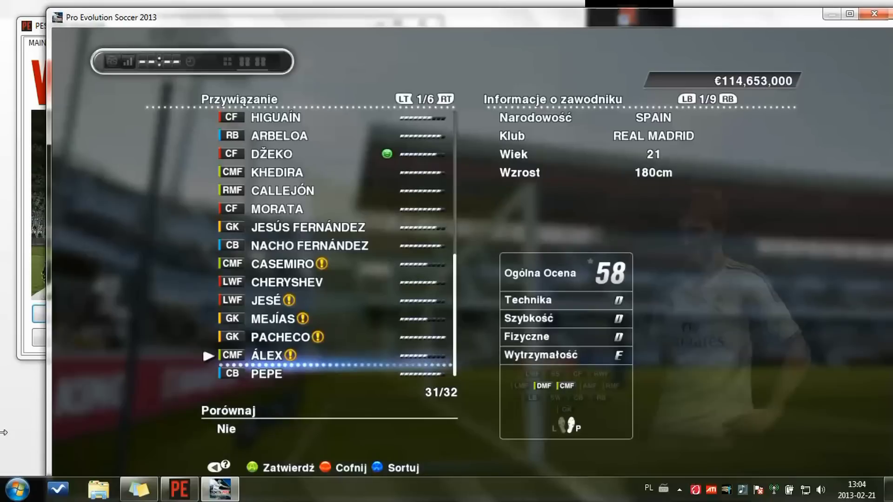
key(q)
key(e)
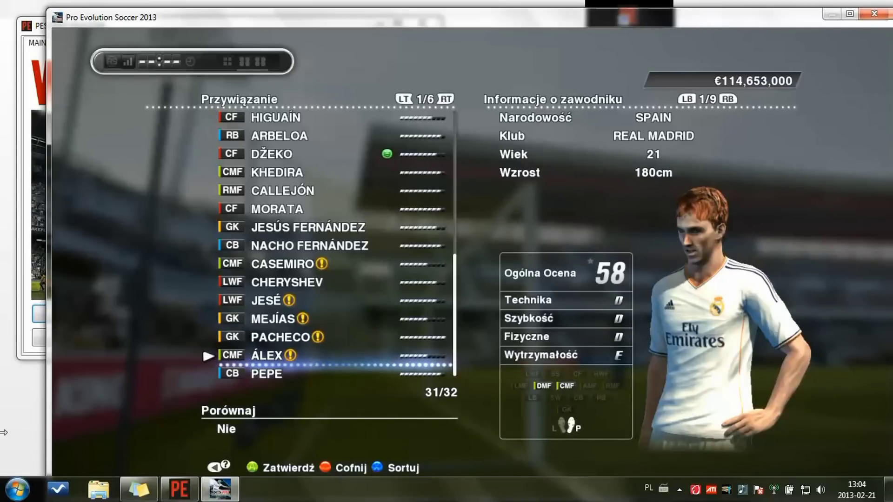